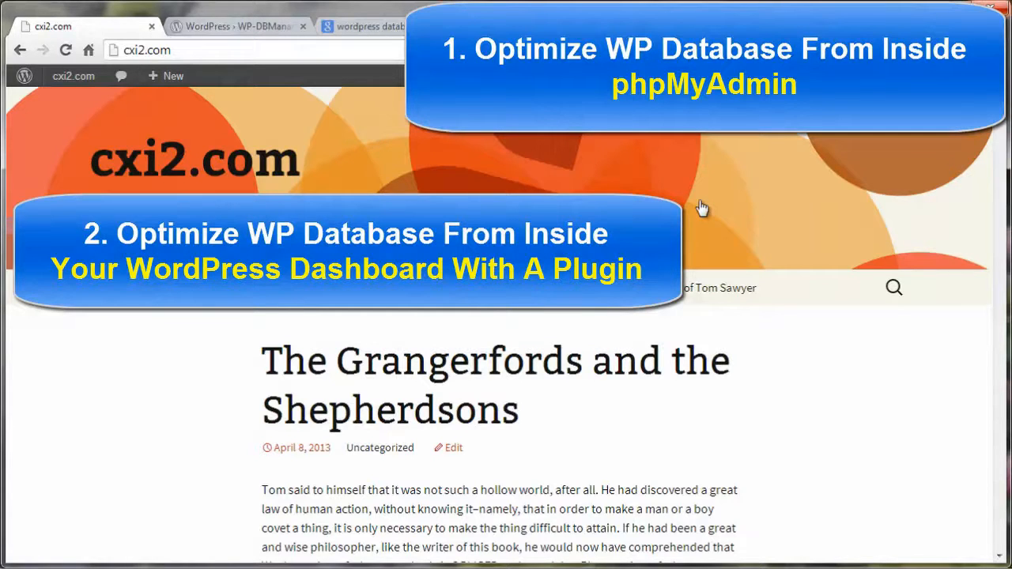
Switch to cPanel, open phpMyAdmin from its database tools, and open the cxi2_wrdp1 database's table list
{"action": "left_click", "coordinate": [66, 51]}
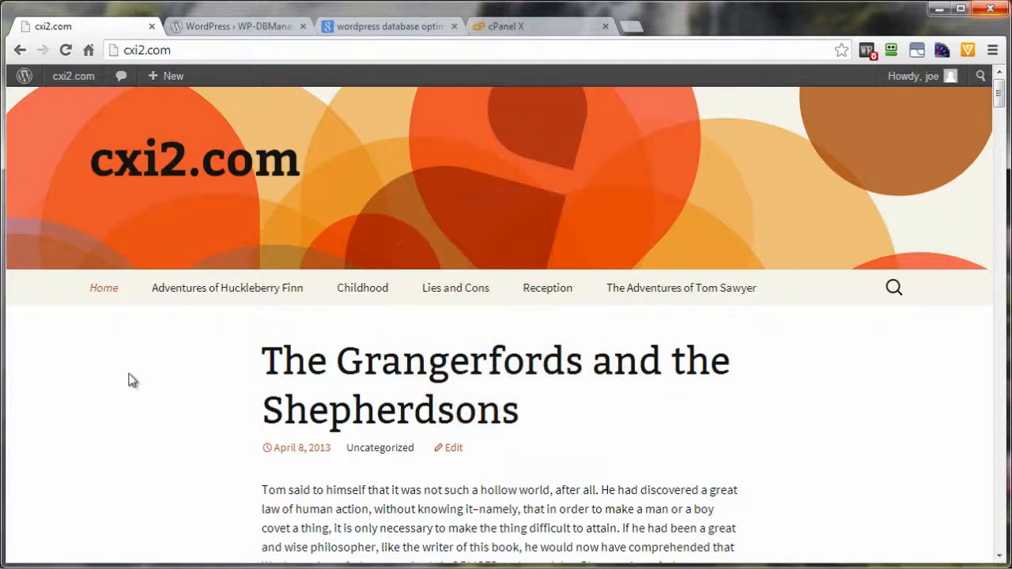
{"action": "left_click", "coordinate": [557, 27]}
{"action": "scroll", "coordinate": [800, 300], "scroll_direction": "down", "scroll_amount": 5}
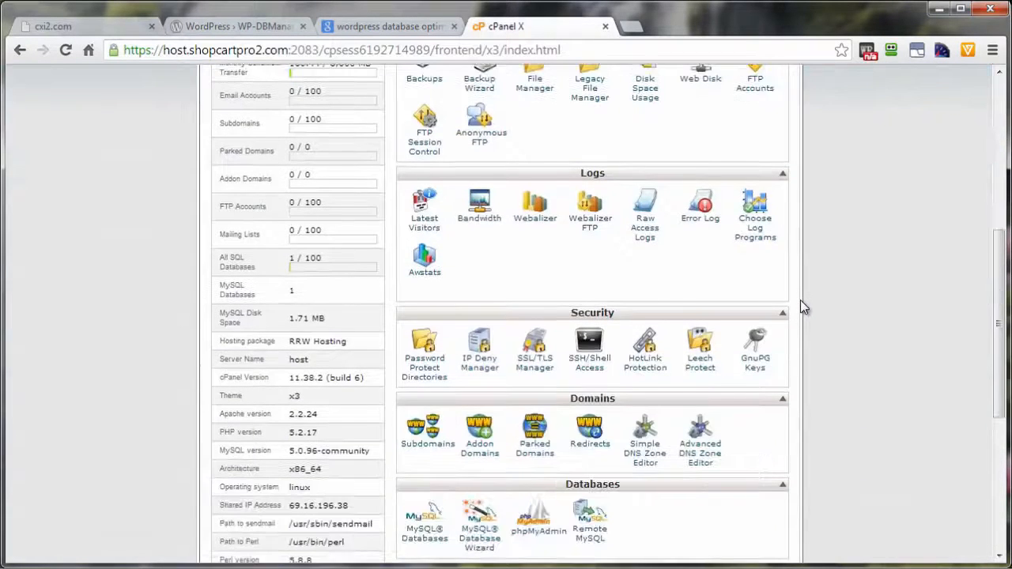
{"action": "scroll", "coordinate": [800, 313], "scroll_direction": "down", "scroll_amount": 2}
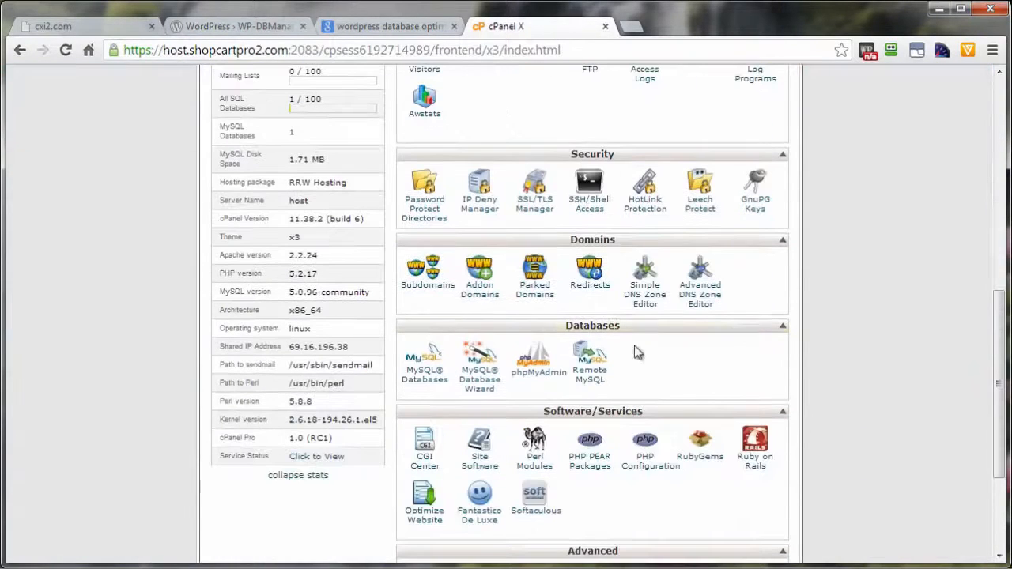
{"action": "left_click", "coordinate": [533, 378]}
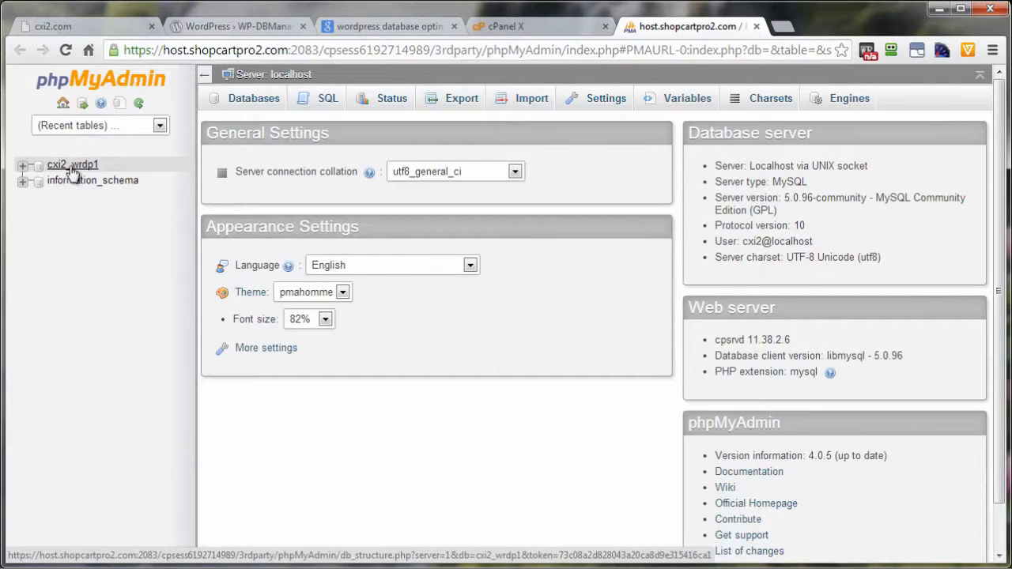
{"action": "left_click", "coordinate": [72, 167]}
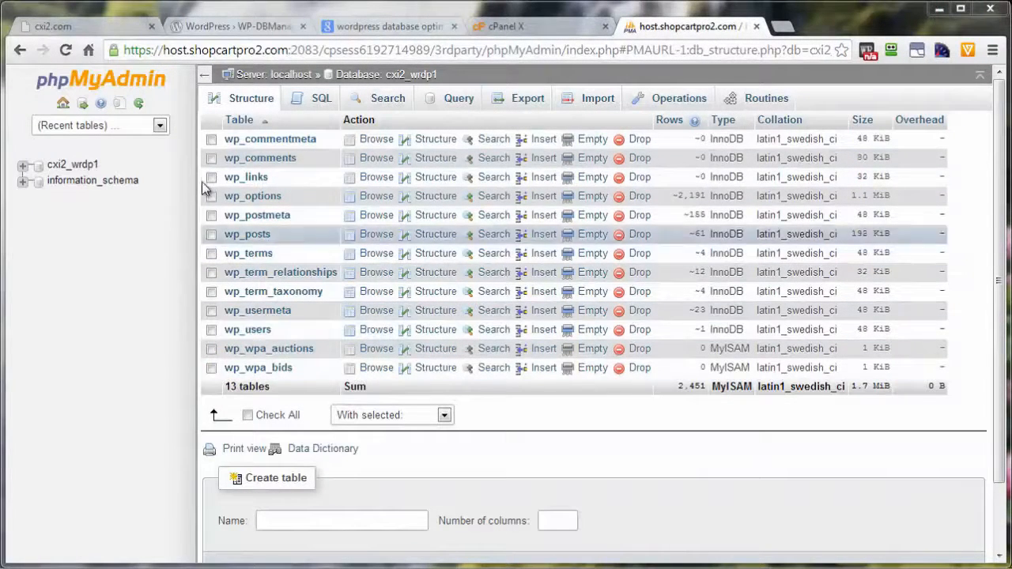
Look over the bulk table operations, then export the cxi2_wrdp1 database with the Quick method in SQL format
{"action": "left_click", "coordinate": [445, 418]}
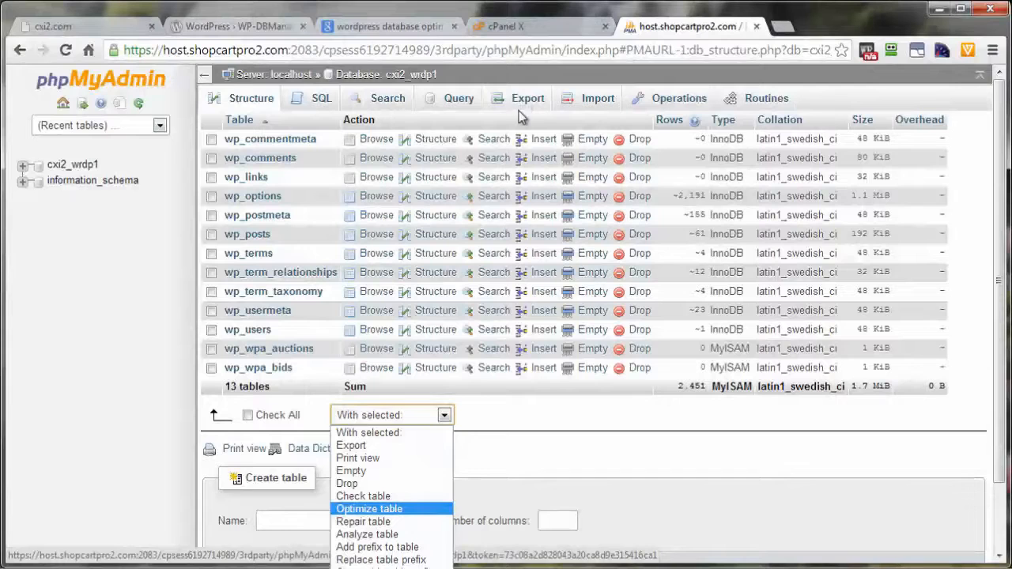
{"action": "key", "text": "Return"}
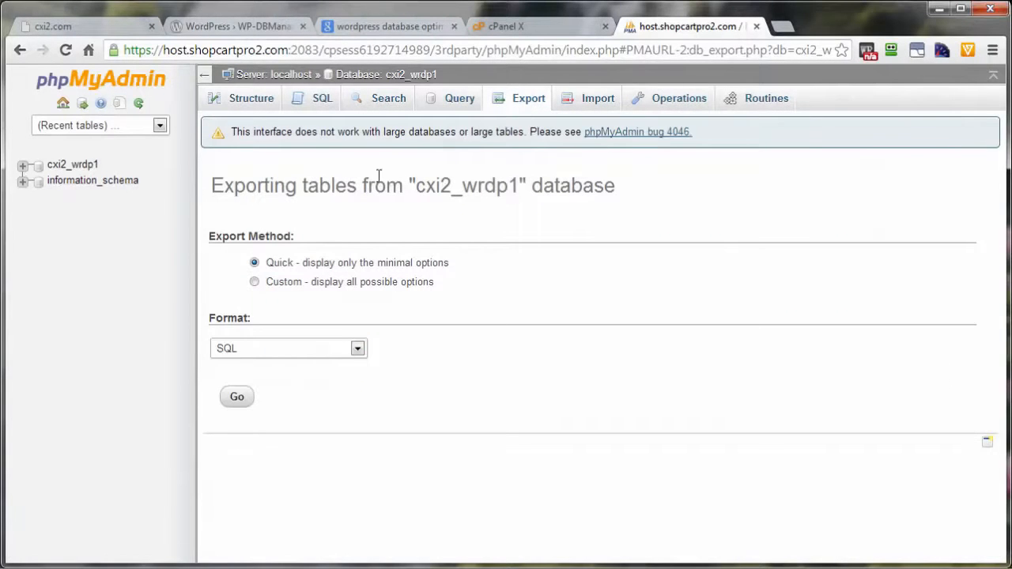
{"action": "left_click", "coordinate": [237, 401]}
Copy the plugin name WP-DBManager from its WordPress.org plugin directory page
{"action": "left_click", "coordinate": [207, 28]}
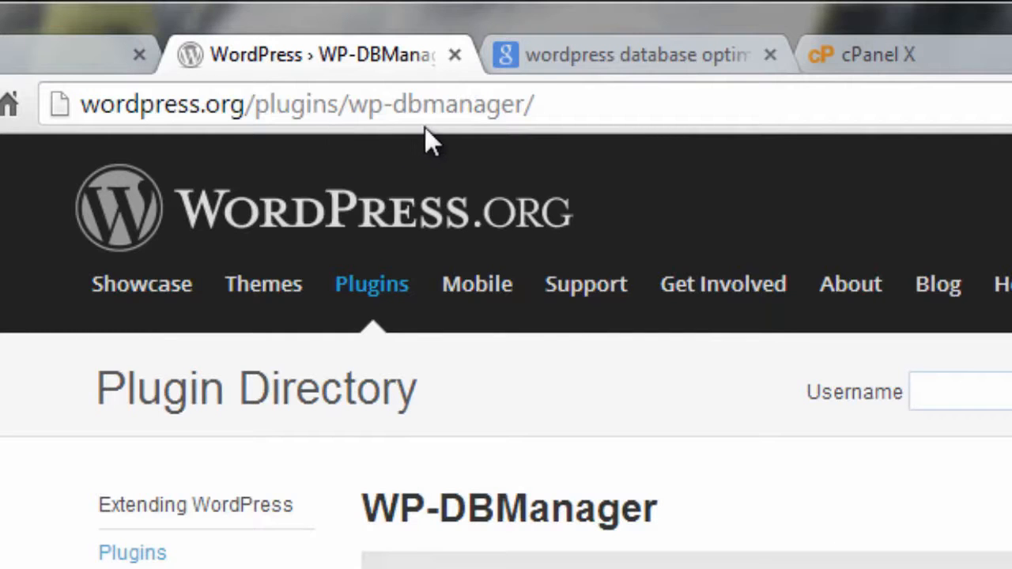
{"action": "left_click_drag", "start_coordinate": [362, 505], "coordinate": [695, 527]}
{"action": "right_click", "coordinate": [537, 449]}
{"action": "left_click", "coordinate": [601, 468]}
Go to the cxi2.com WordPress dashboard and open the page for installing new plugins
{"action": "left_click", "coordinate": [63, 30]}
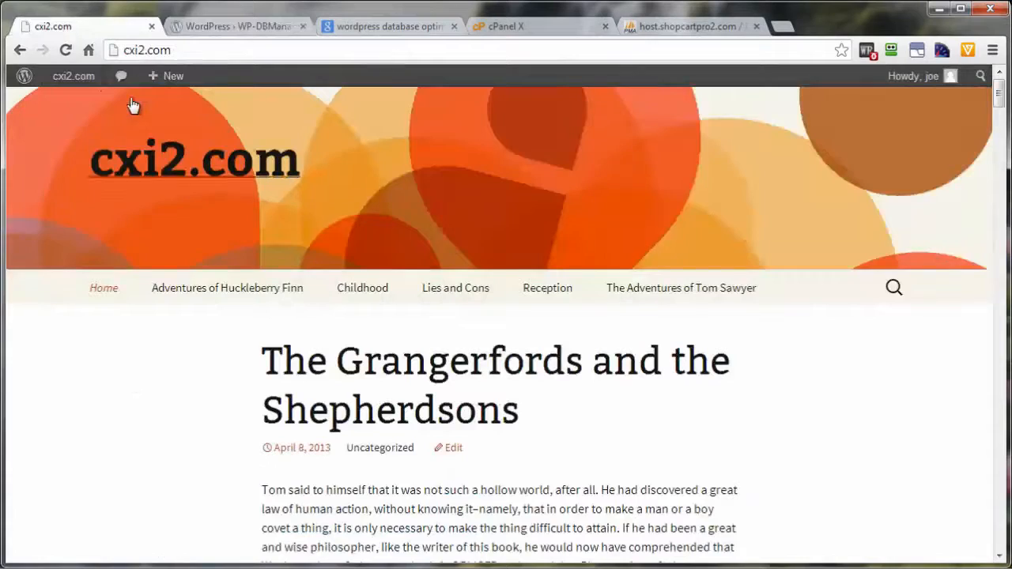
{"action": "mouse_move", "coordinate": [74, 83]}
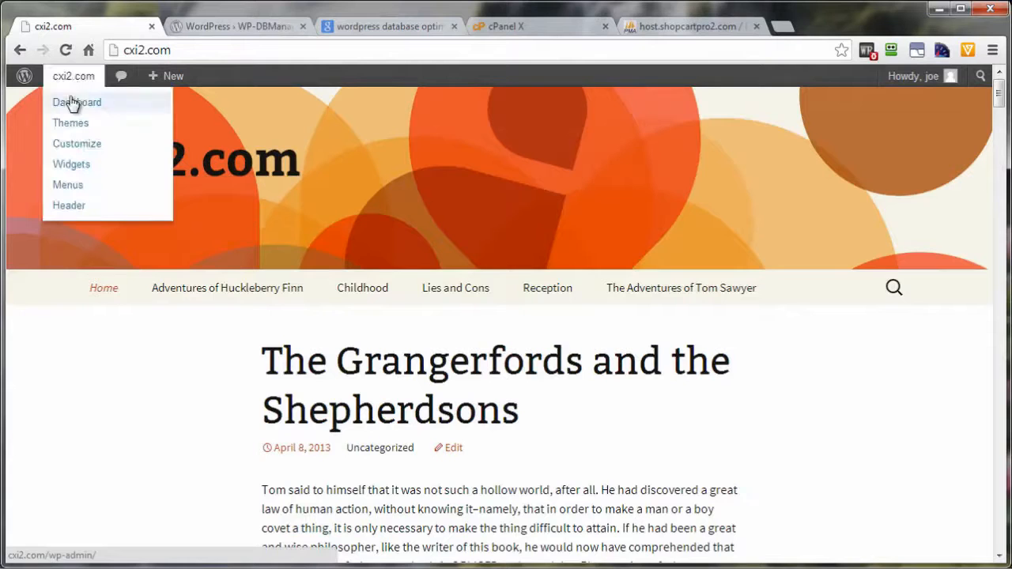
{"action": "left_click", "coordinate": [72, 108]}
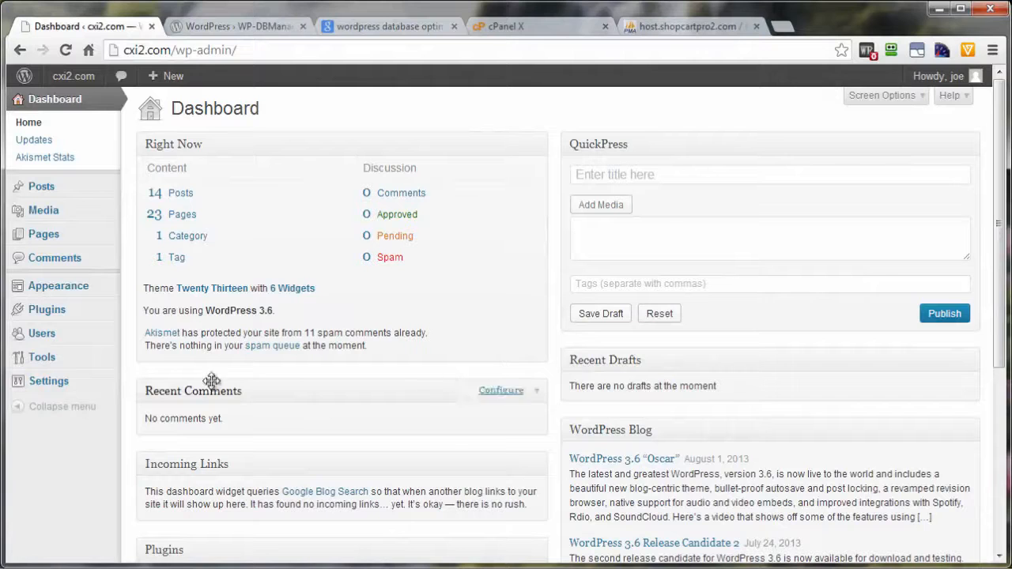
{"action": "mouse_move", "coordinate": [38, 315]}
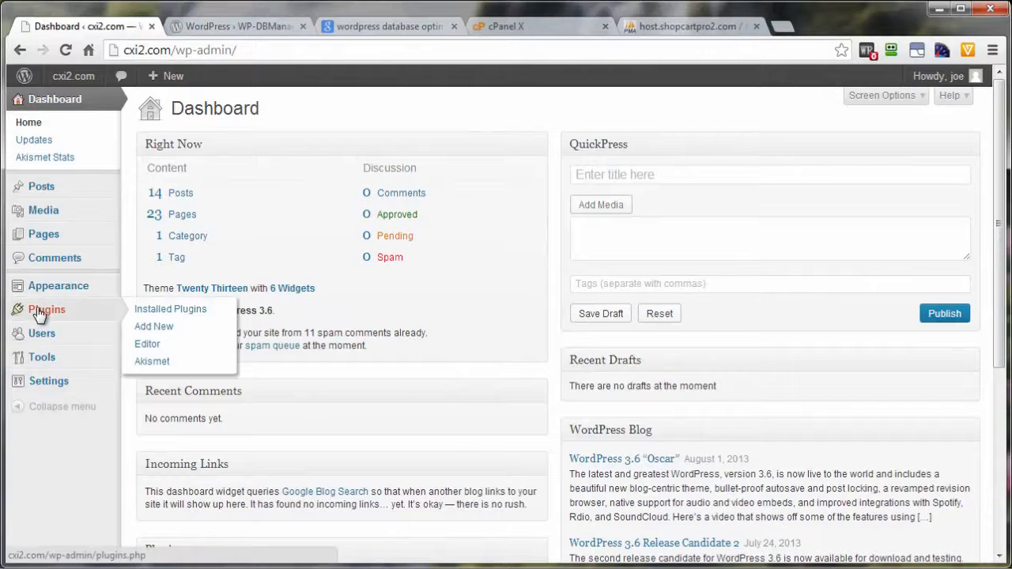
{"action": "left_click", "coordinate": [150, 333]}
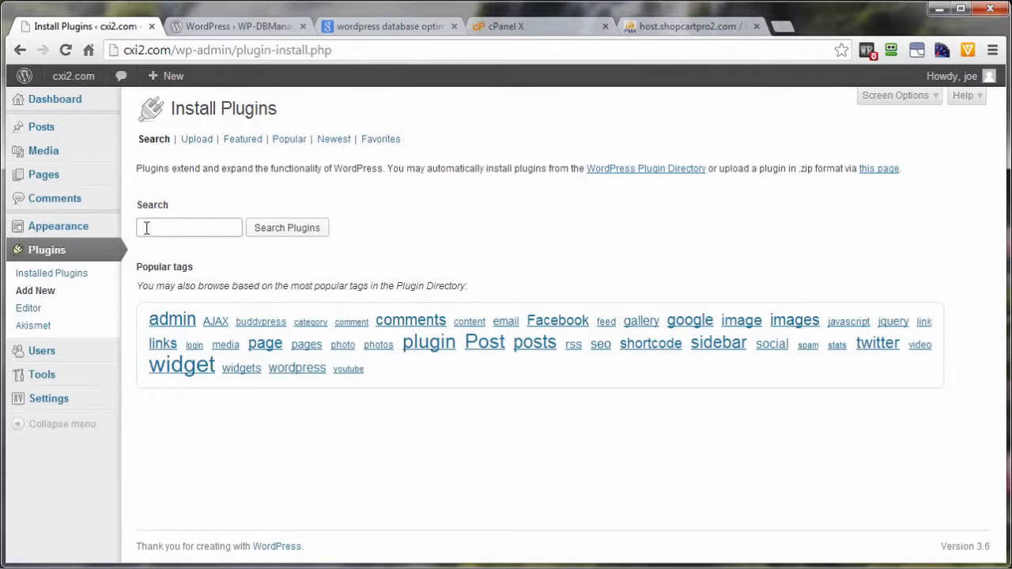
Search the plugin installer for WP-DBManager using the copied name
{"action": "left_click", "coordinate": [147, 227]}
{"action": "key", "text": "ctrl+v"}
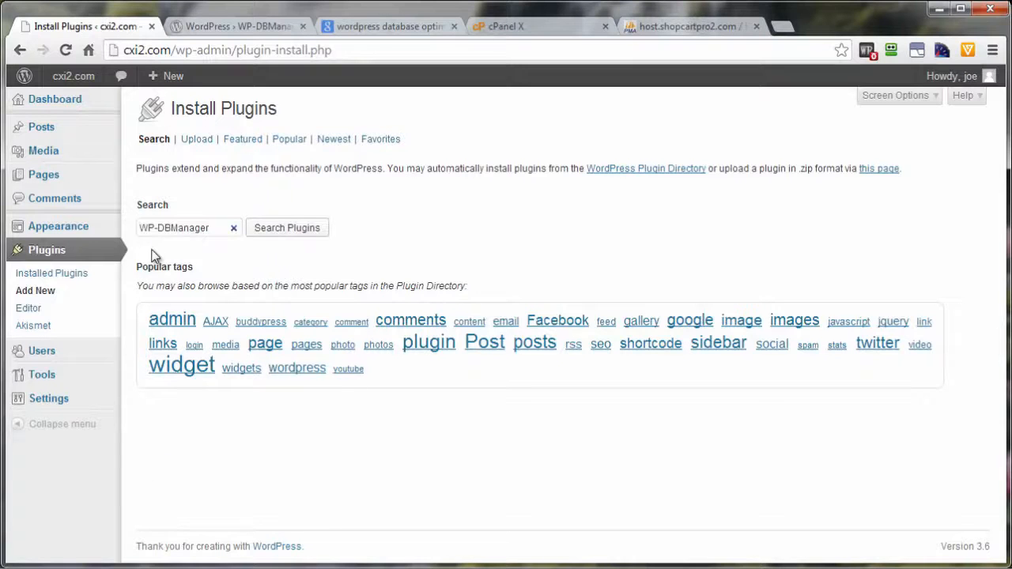
{"action": "left_click", "coordinate": [288, 229]}
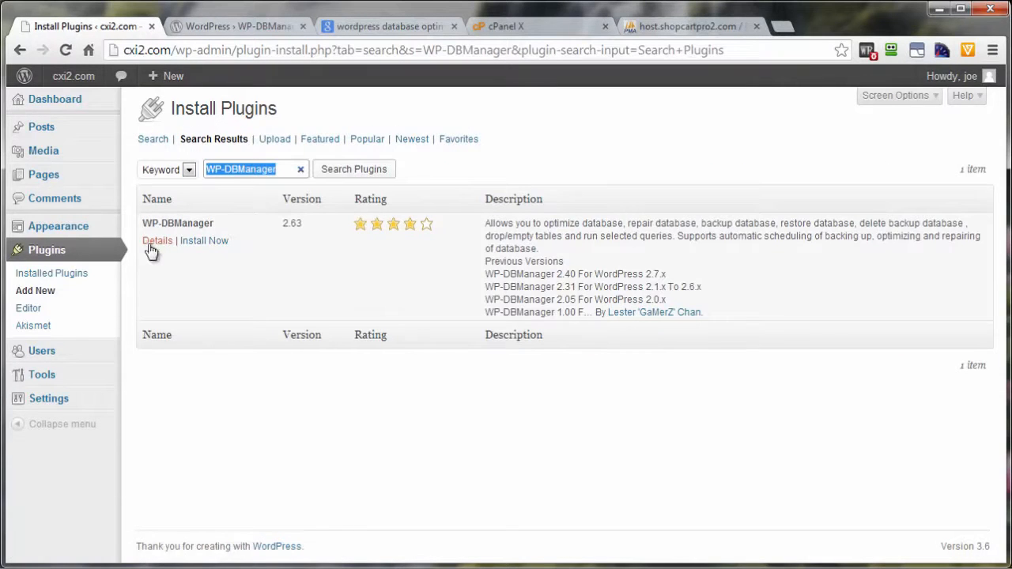
Check the plugin against its WordPress.org page, then install WP-DBManager on cxi2.com and activate it
{"action": "left_click", "coordinate": [211, 28]}
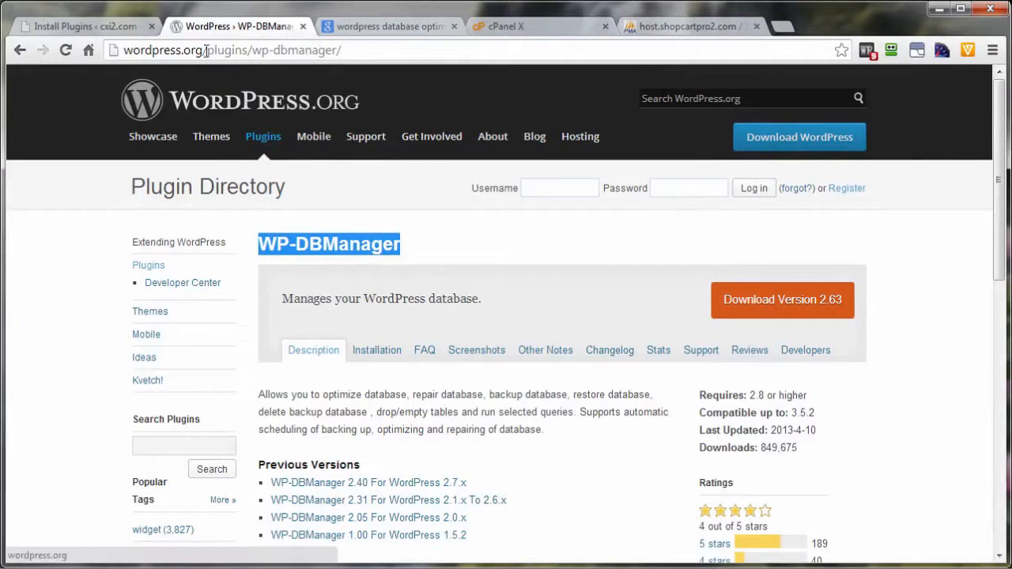
{"action": "left_click", "coordinate": [91, 28]}
{"action": "left_click", "coordinate": [204, 242]}
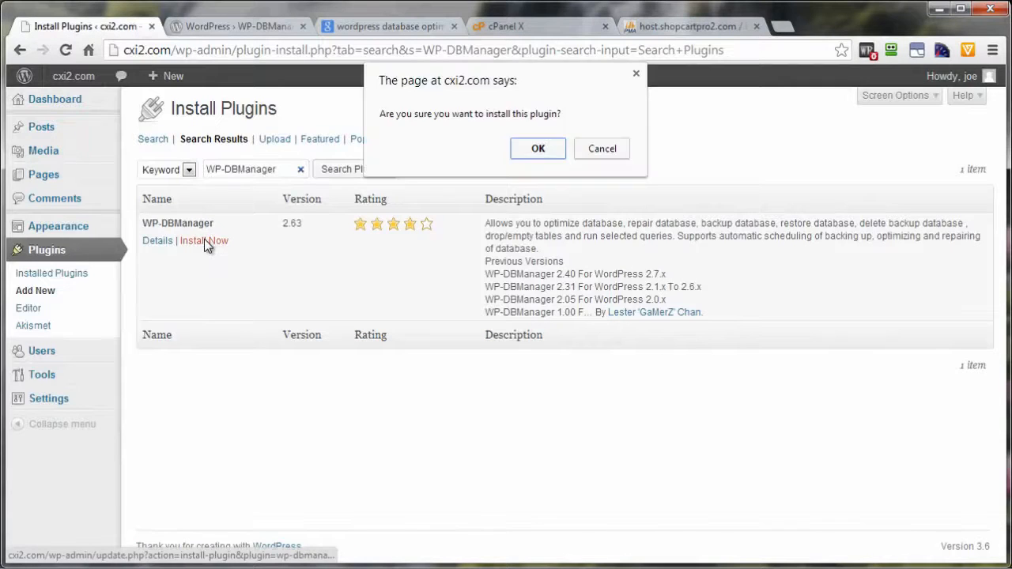
{"action": "left_click", "coordinate": [545, 150]}
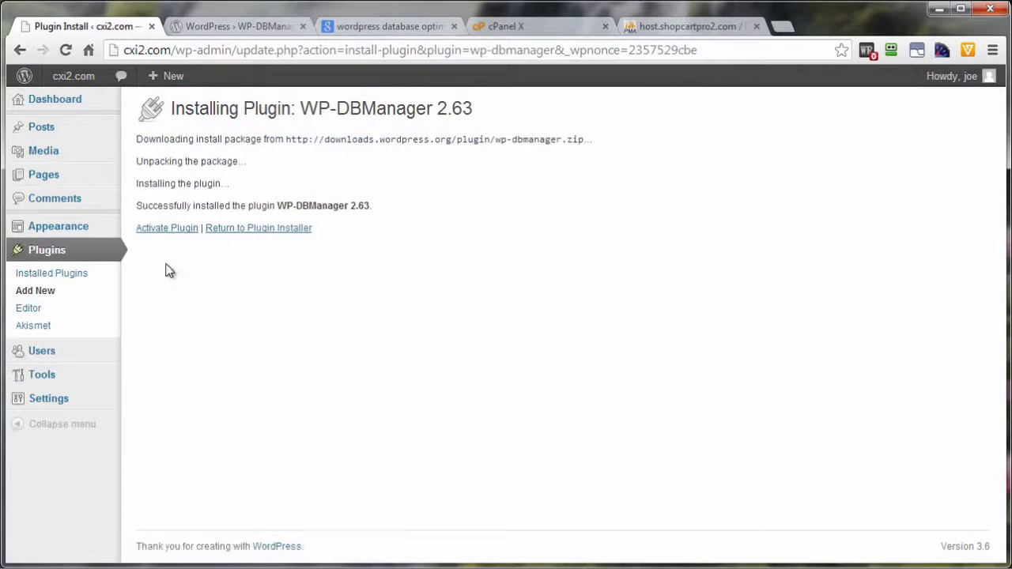
{"action": "left_click", "coordinate": [162, 230]}
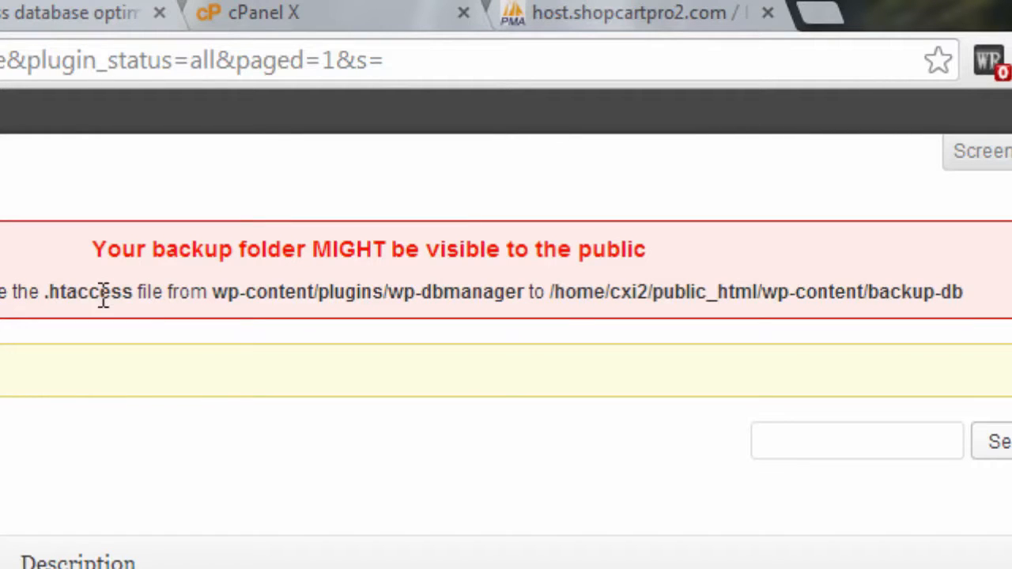
Read the backup folder warning for the source and destination folders of the .htaccess file
{"action": "left_click_drag", "start_coordinate": [401, 288], "coordinate": [531, 286]}
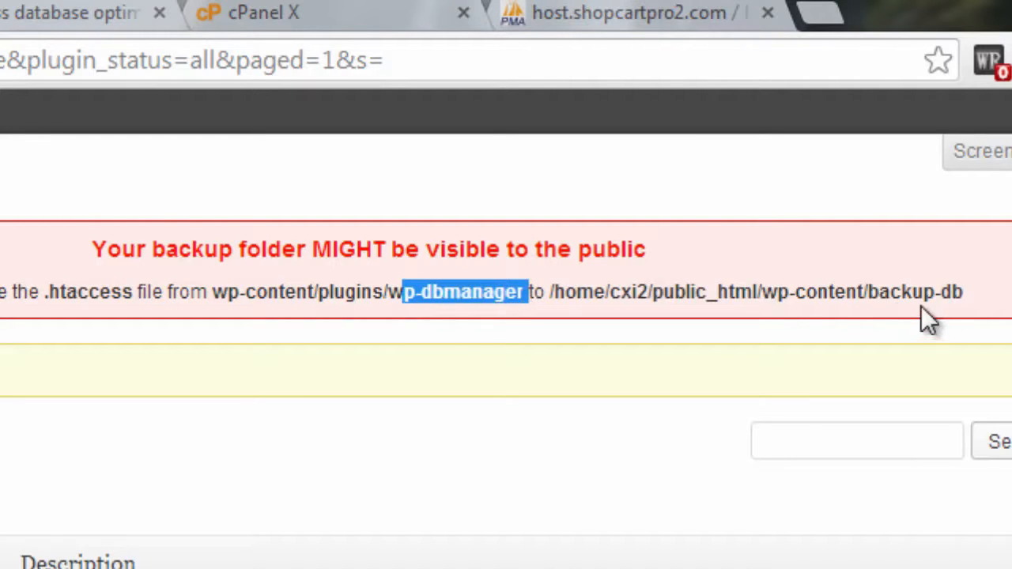
{"action": "left_click_drag", "start_coordinate": [865, 290], "coordinate": [971, 293]}
{"action": "left_click", "coordinate": [997, 308]}
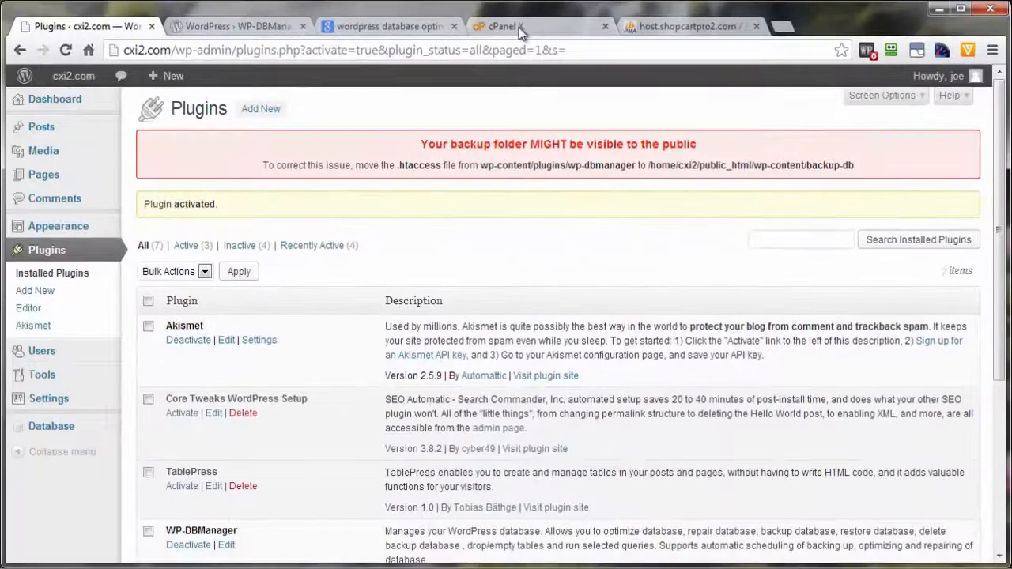
Switch back to cPanel and open its File Manager at the public_html web root
{"action": "left_click", "coordinate": [451, 28]}
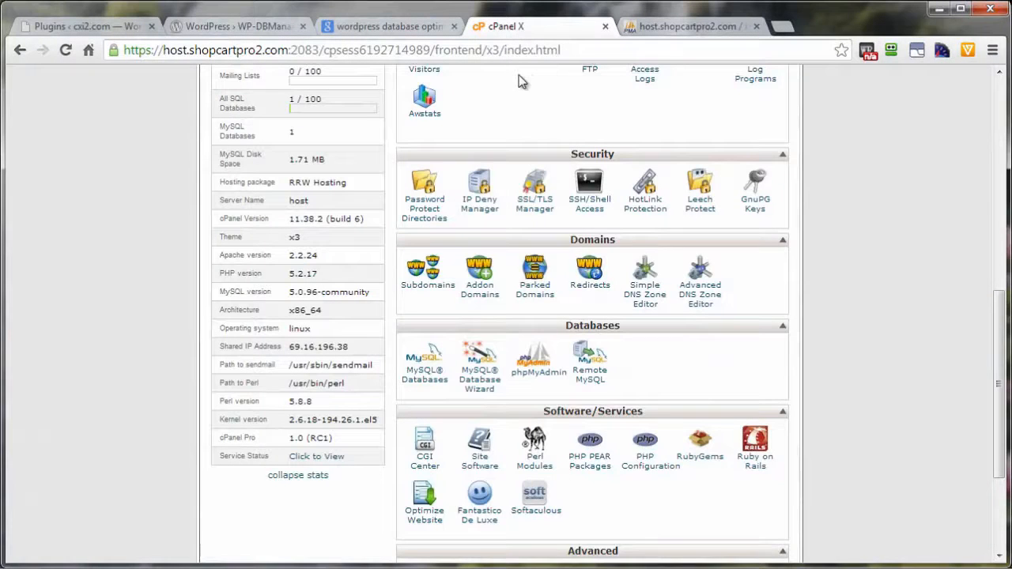
{"action": "scroll", "coordinate": [837, 364], "scroll_direction": "up", "scroll_amount": 3}
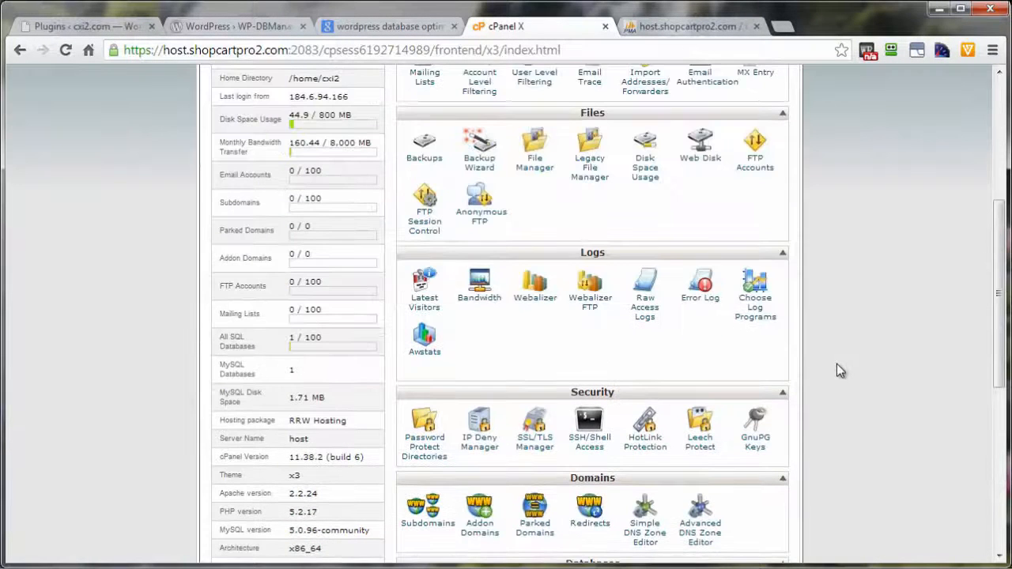
{"action": "left_click", "coordinate": [536, 168]}
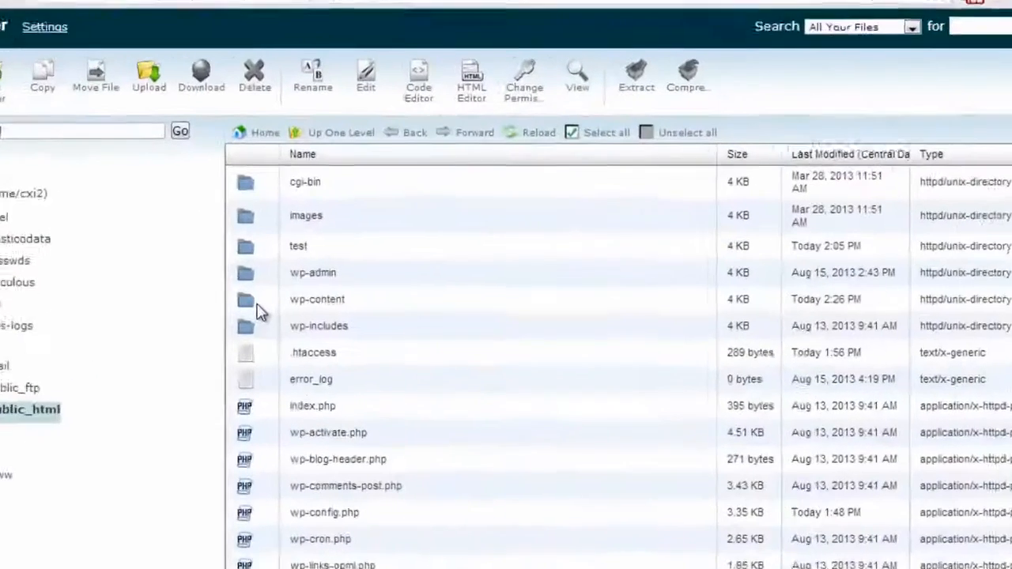
{"action": "left_click", "coordinate": [194, 221]}
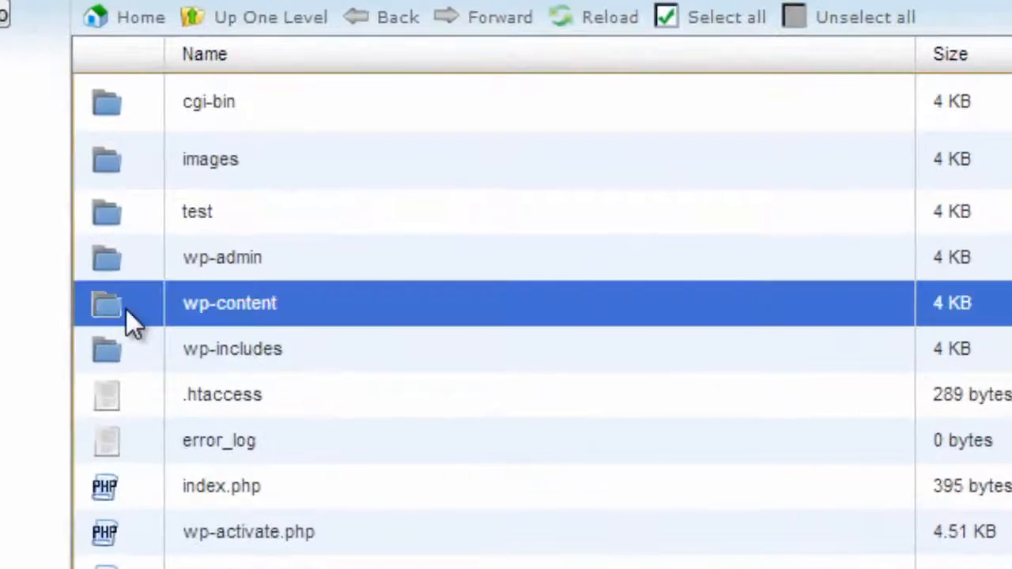
Open the wp-dbmanager folder inside wp-content/plugins
{"action": "double_click", "coordinate": [125, 309]}
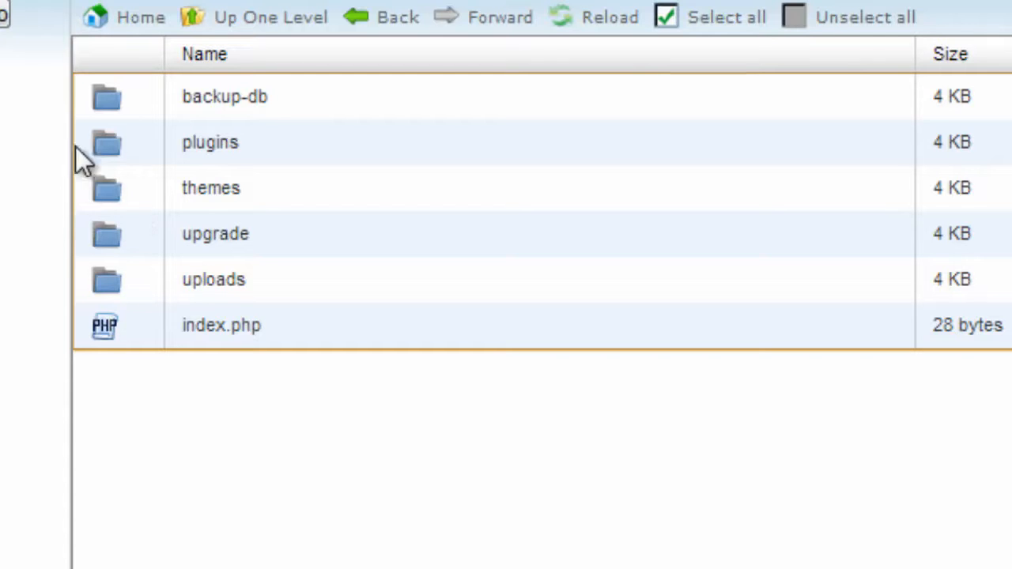
{"action": "double_click", "coordinate": [139, 146]}
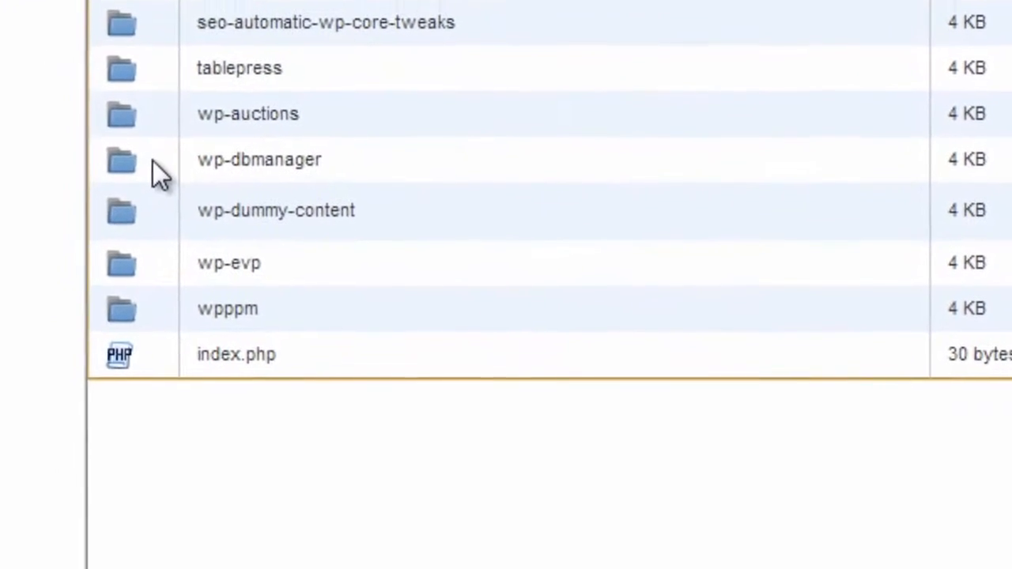
{"action": "left_click", "coordinate": [140, 263]}
{"action": "double_click", "coordinate": [157, 128]}
Move htaccess.txt from the wp-dbmanager folder into public_html/wp-content/backup-db using the folder tree
{"action": "left_click", "coordinate": [163, 383]}
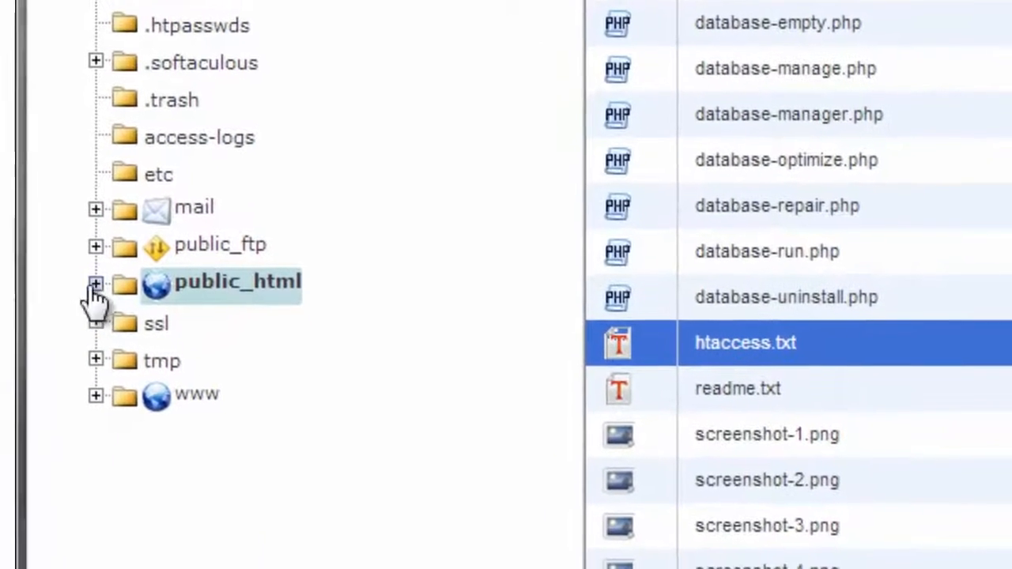
{"action": "left_click", "coordinate": [95, 283]}
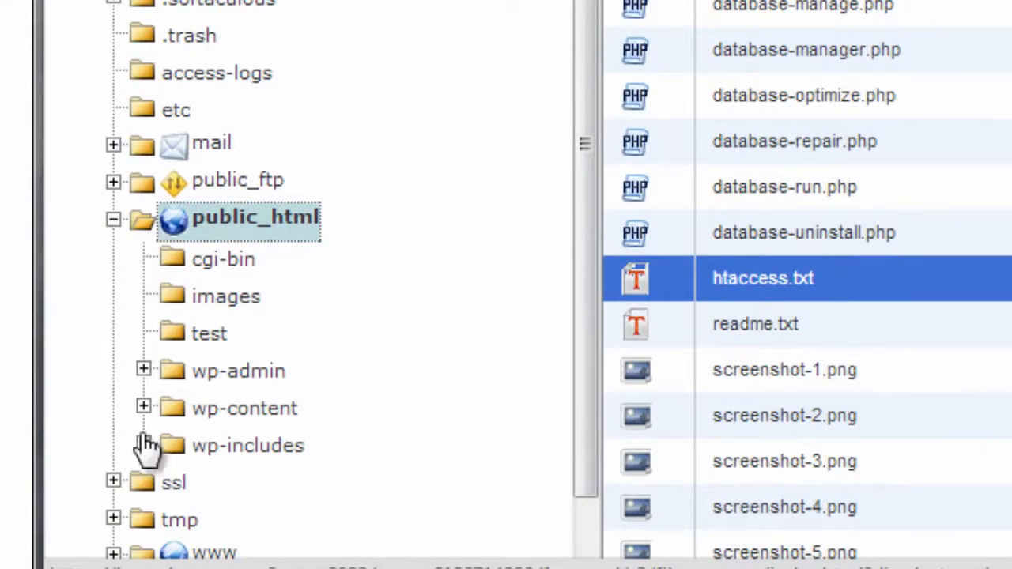
{"action": "left_click", "coordinate": [143, 406]}
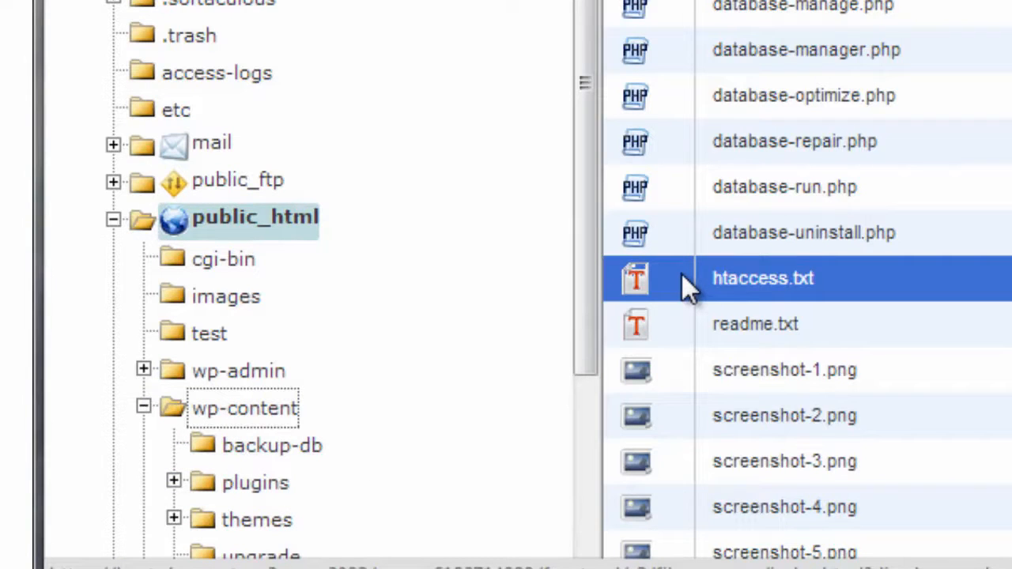
{"action": "left_click_drag", "start_coordinate": [680, 273], "coordinate": [274, 445]}
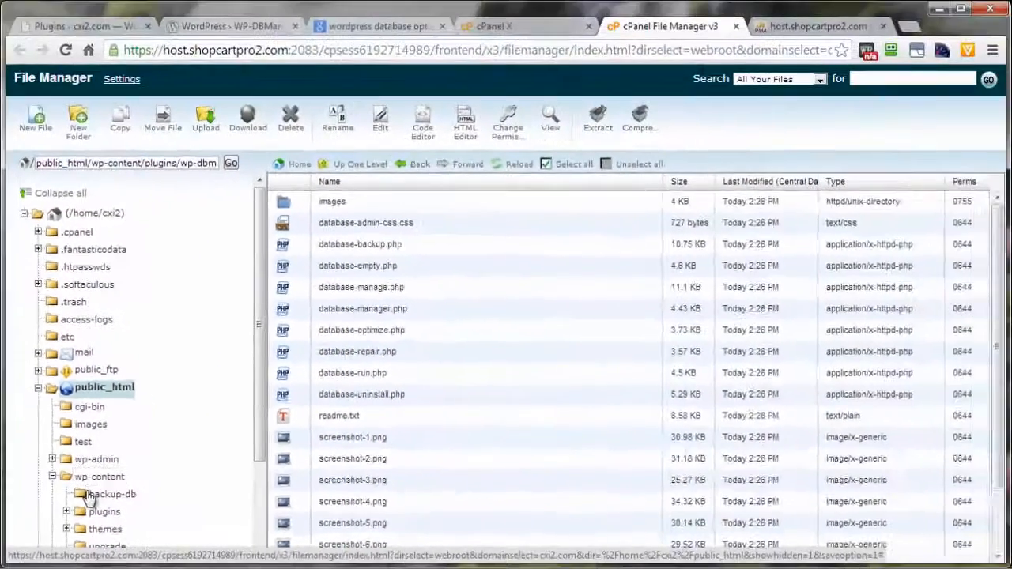
Open the wp-content/backup-db folder and rename htaccess.txt to .htaccess
{"action": "left_click", "coordinate": [198, 468]}
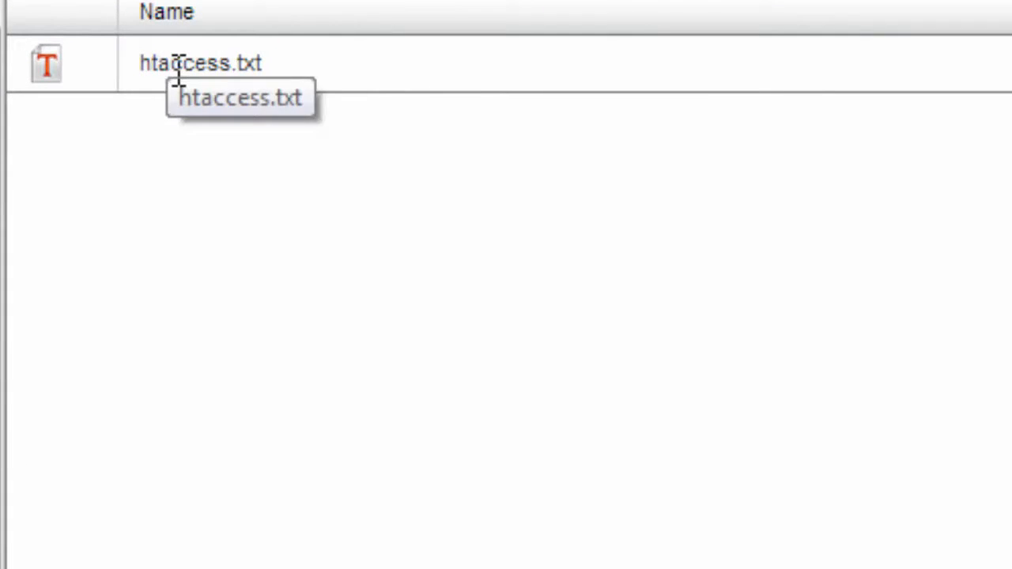
{"action": "right_click", "coordinate": [97, 77]}
{"action": "left_click", "coordinate": [201, 420]}
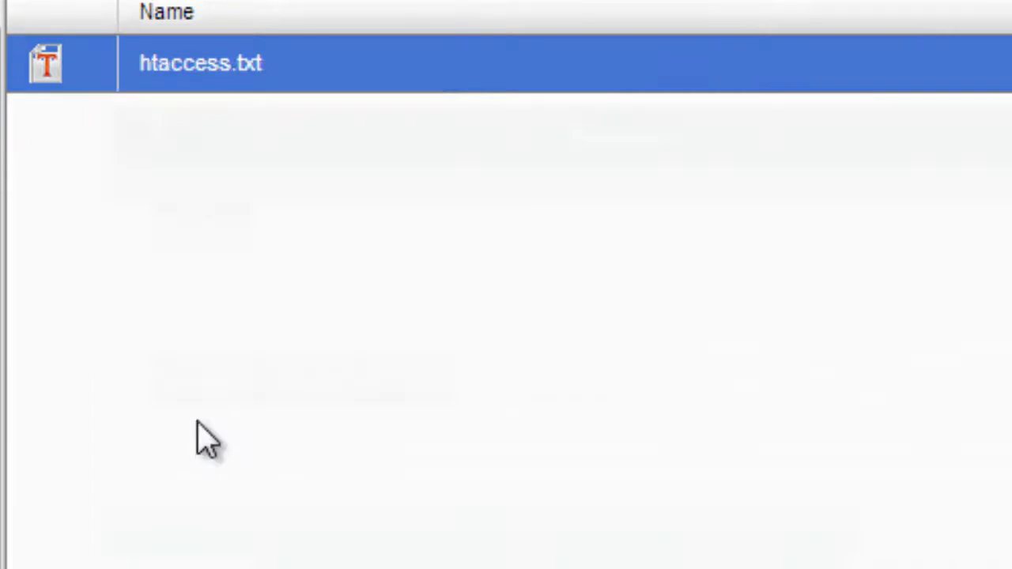
{"action": "left_click_drag", "start_coordinate": [253, 459], "coordinate": [343, 458]}
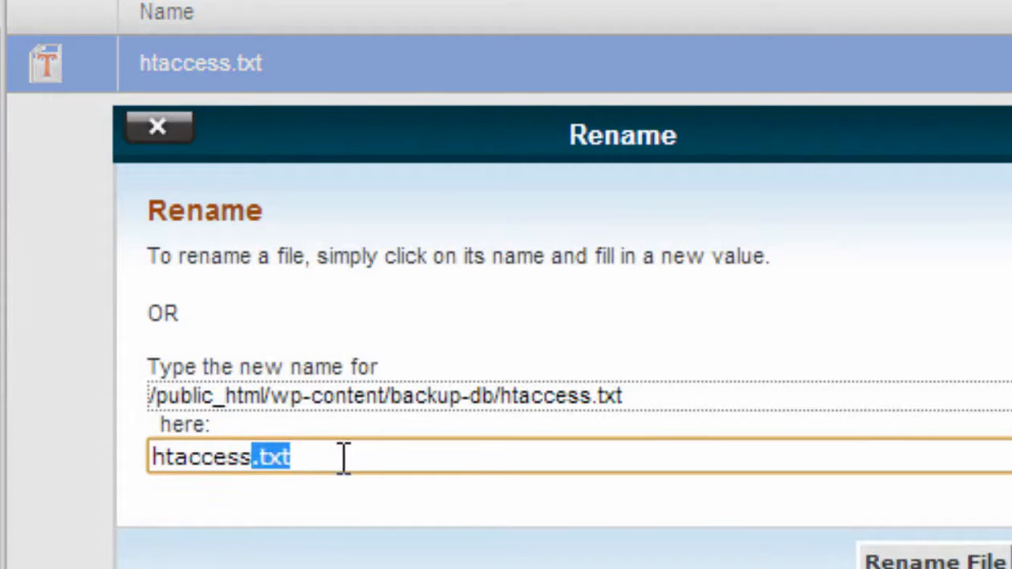
{"action": "key", "text": "BackSpace"}
{"action": "left_click", "coordinate": [151, 459]}
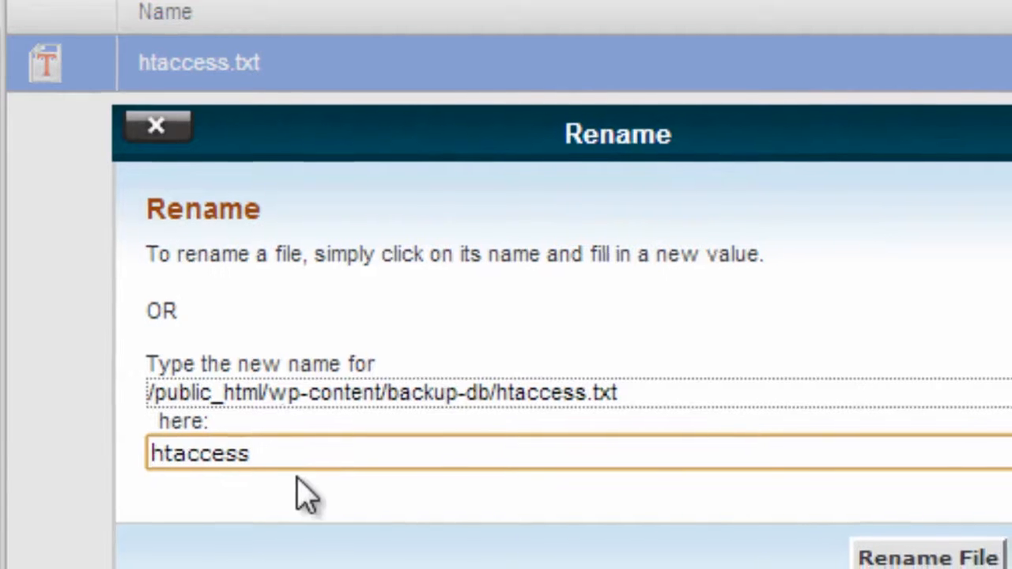
{"action": "type", "text": "."}
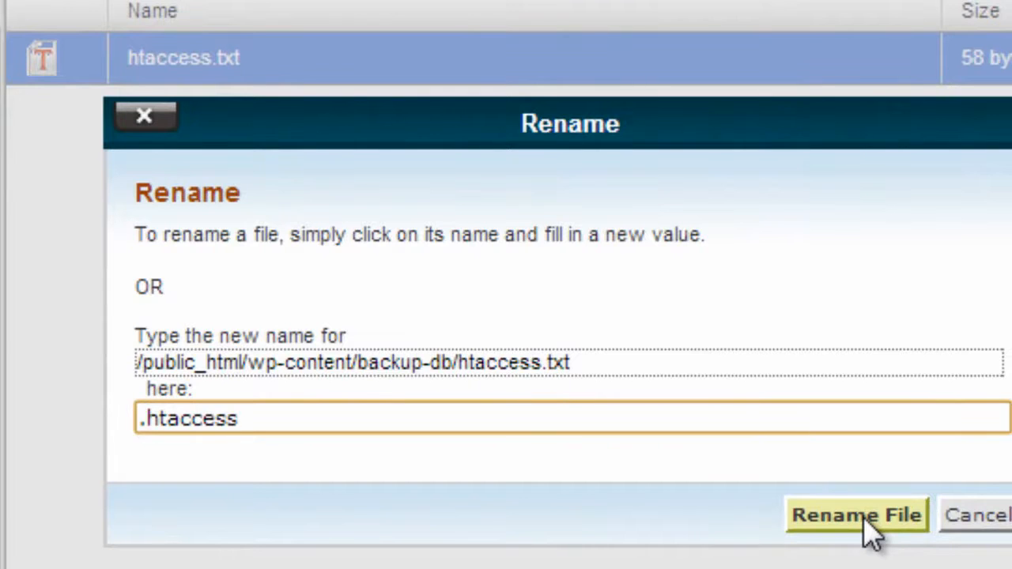
{"action": "left_click", "coordinate": [864, 520]}
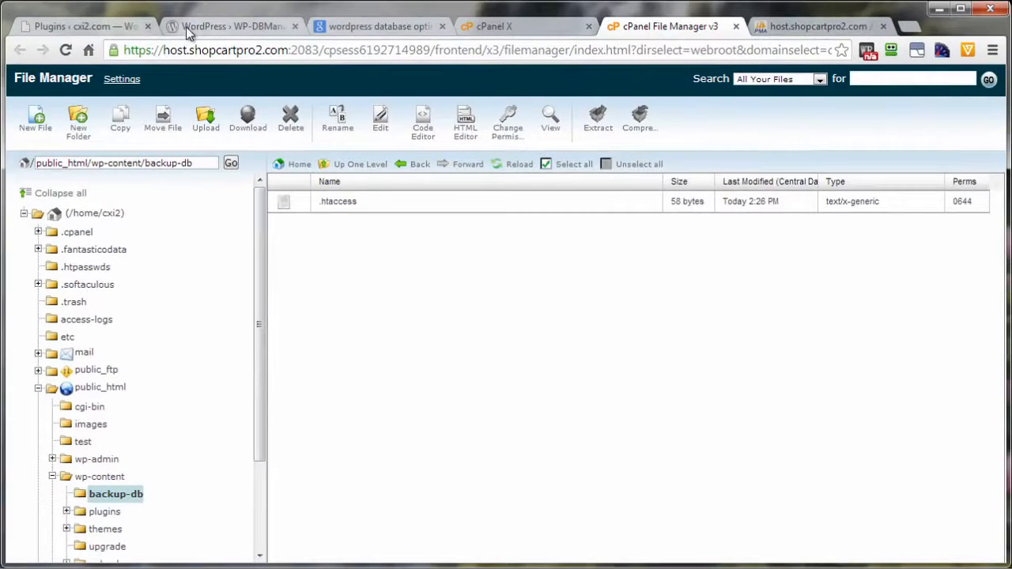
Switch to the WordPress Plugins page, reload it to recheck the backup folder warning, and review WP-DBManager's database and tables information
{"action": "left_click", "coordinate": [91, 28]}
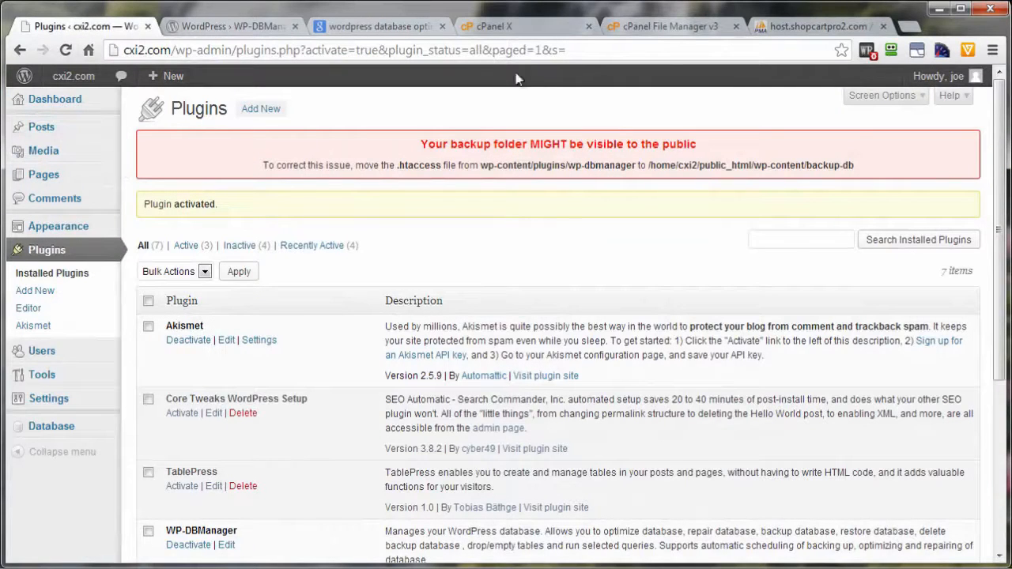
{"action": "left_click", "coordinate": [67, 51]}
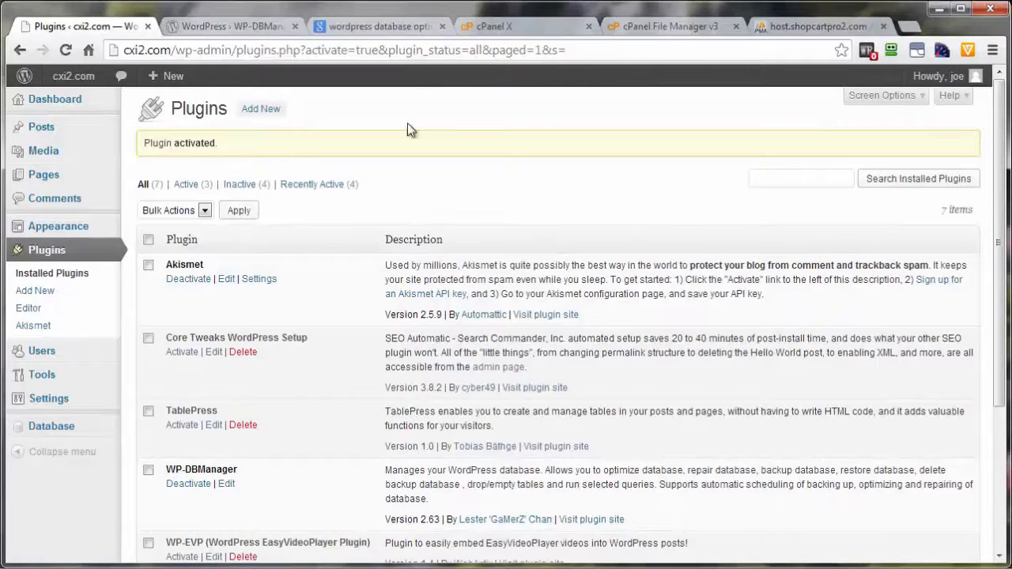
{"action": "mouse_move", "coordinate": [52, 433]}
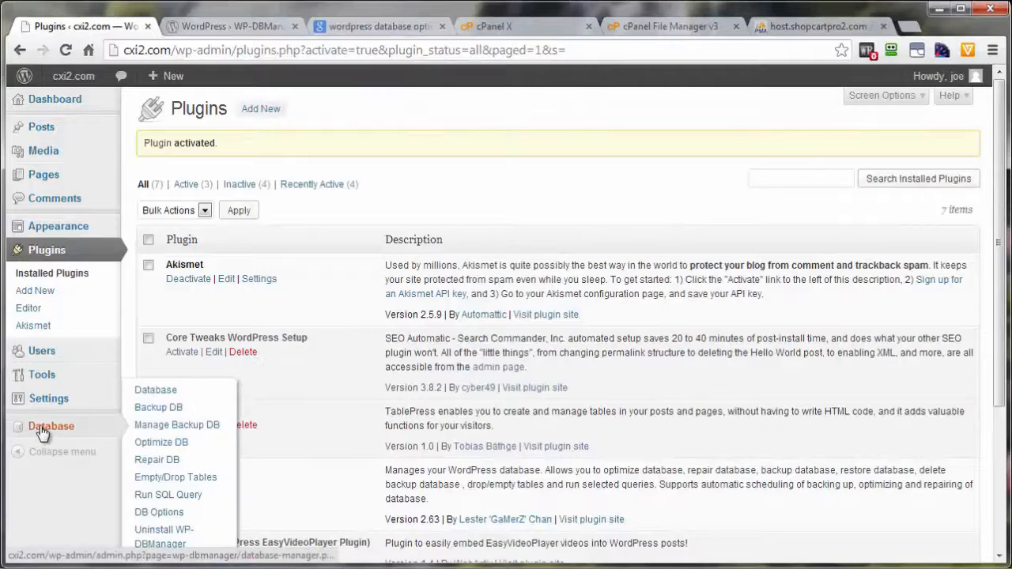
{"action": "left_click", "coordinate": [149, 392]}
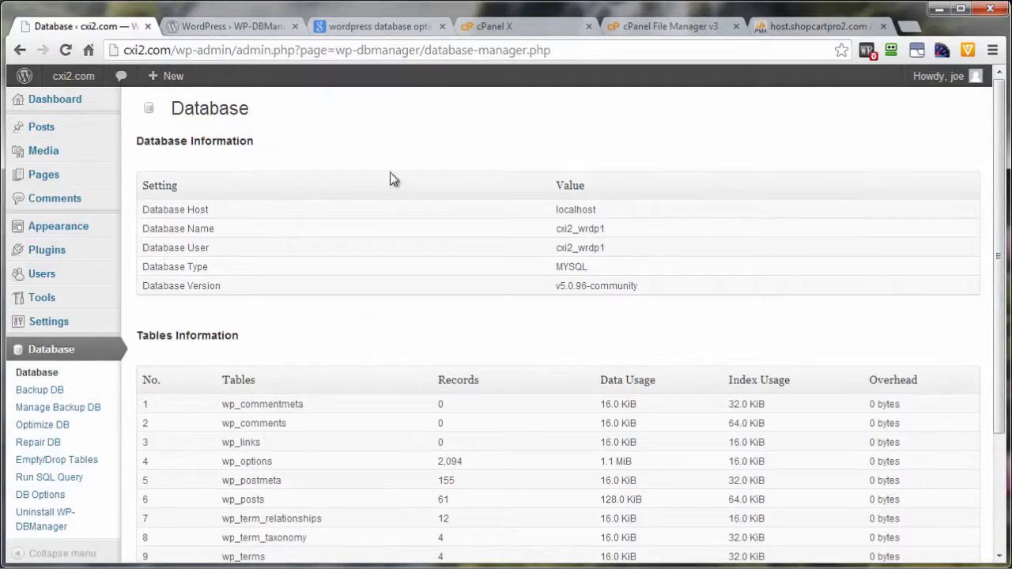
{"action": "scroll", "coordinate": [362, 395], "scroll_direction": "down", "scroll_amount": 2}
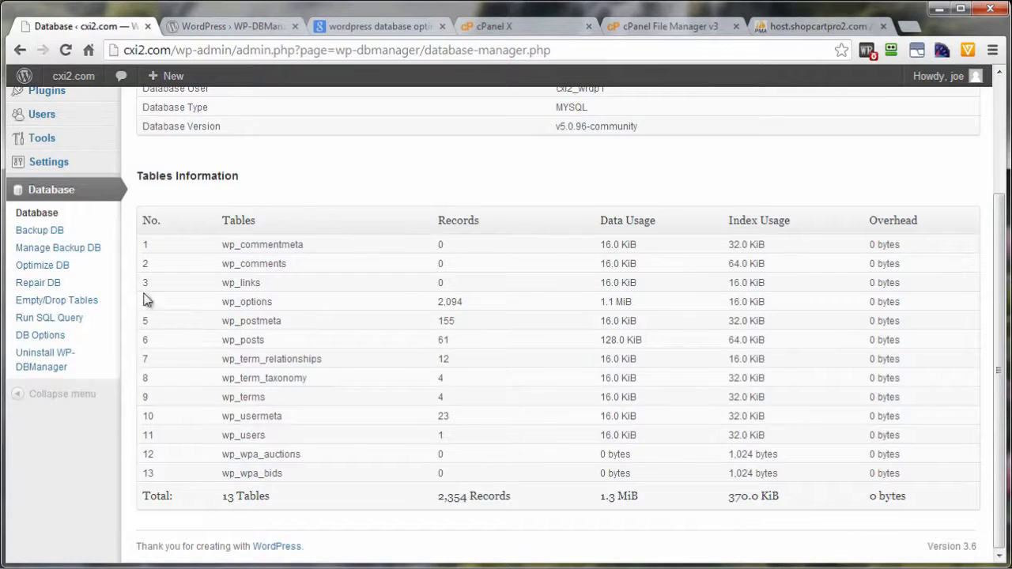
Back up the database with WP-DBManager without GZIP compression and open the list of managed backups
{"action": "left_click", "coordinate": [16, 231]}
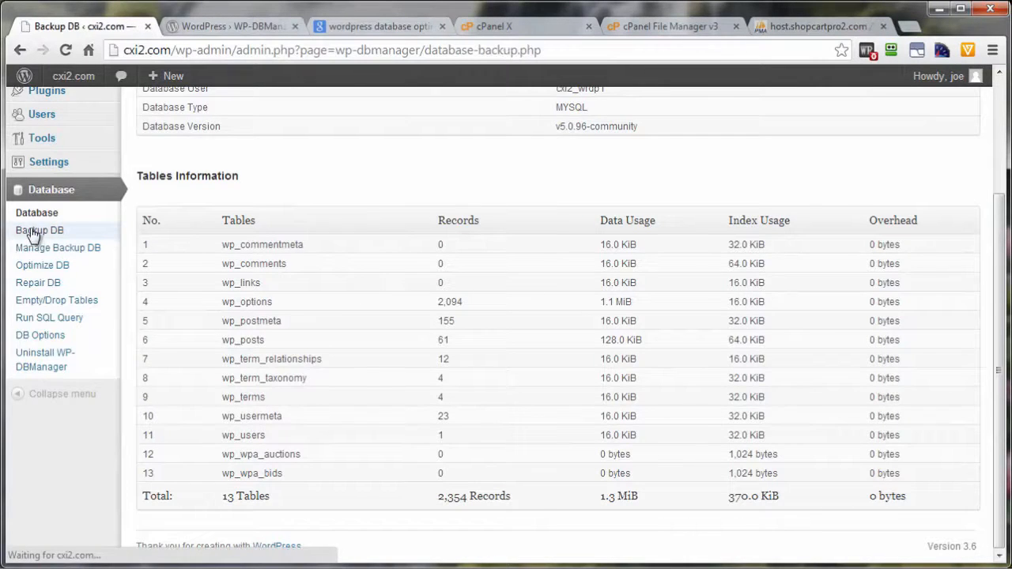
{"action": "scroll", "coordinate": [602, 228], "scroll_direction": "down", "scroll_amount": 3}
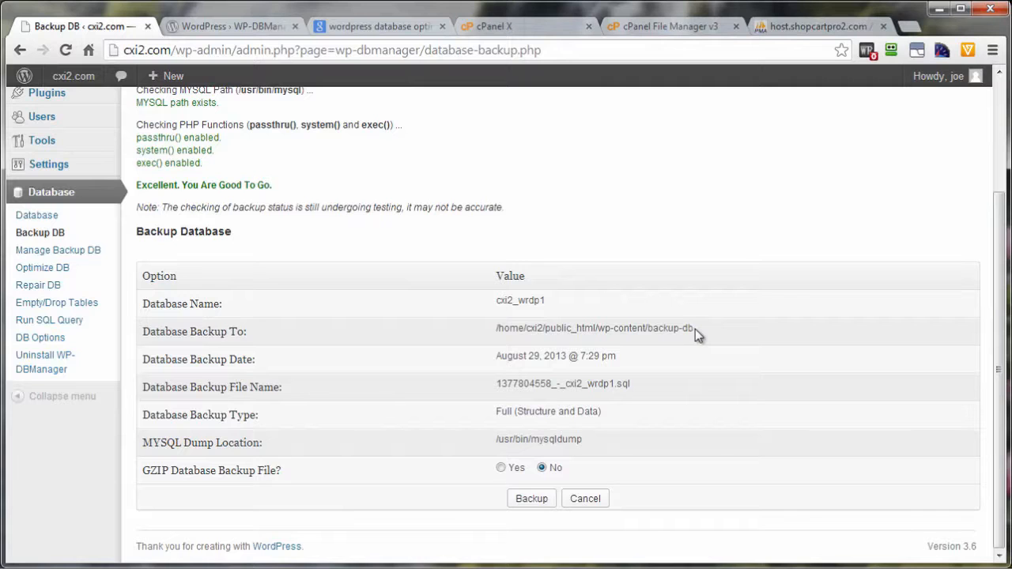
{"action": "left_click", "coordinate": [531, 497]}
{"action": "scroll", "coordinate": [453, 142], "scroll_direction": "down", "scroll_amount": 2}
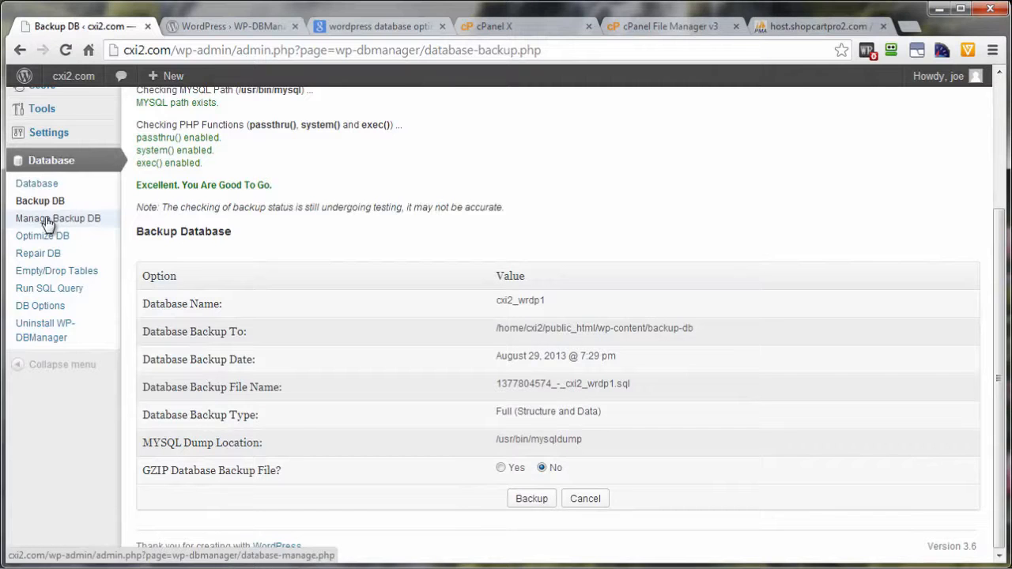
{"action": "left_click", "coordinate": [46, 220]}
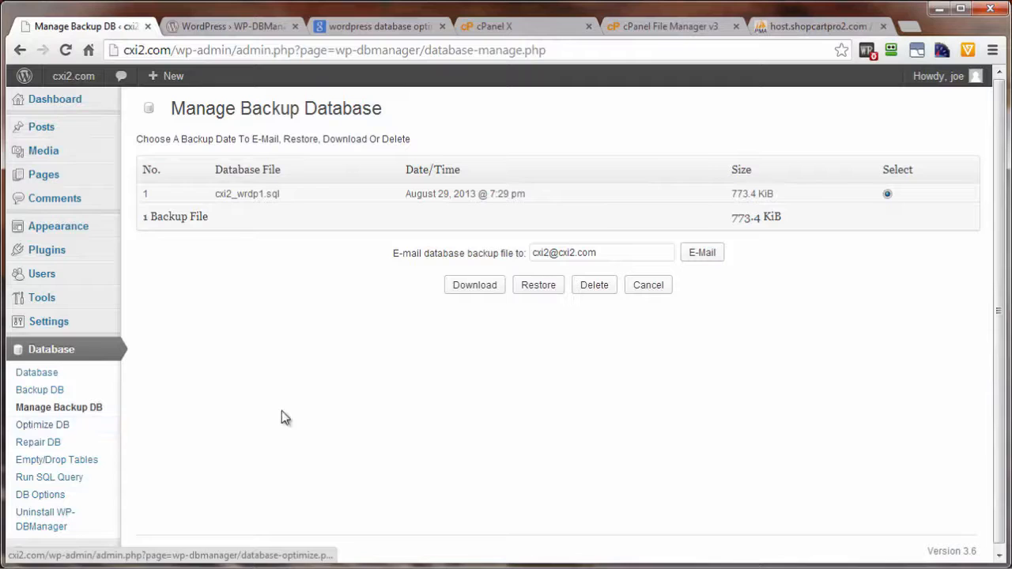
Review WP-DBManager's Optimize DB, Repair DB, Empty/Drop Tables and Run SQL Query pages and their options
{"action": "left_click", "coordinate": [32, 427]}
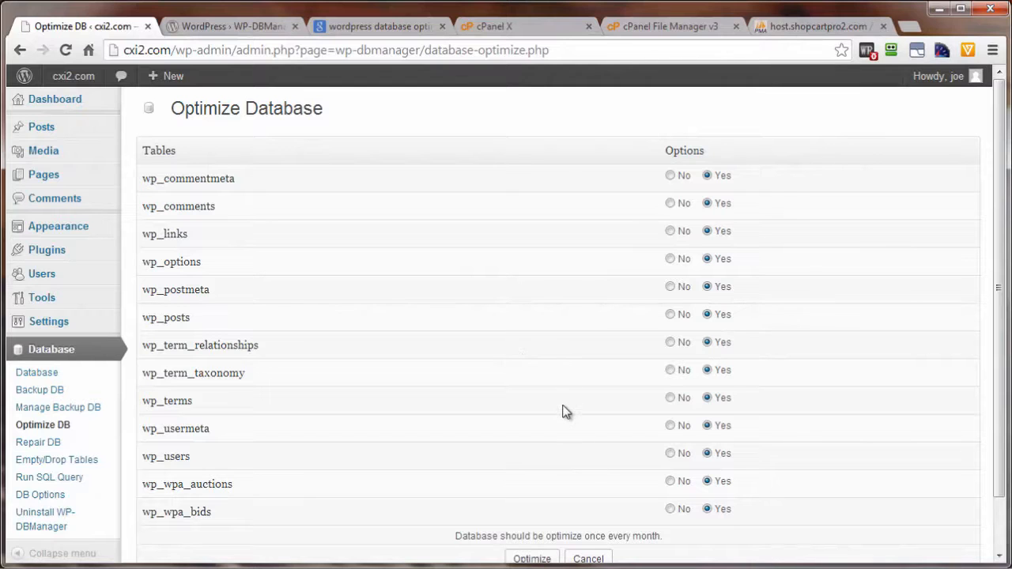
{"action": "scroll", "coordinate": [566, 411], "scroll_direction": "down", "scroll_amount": 1}
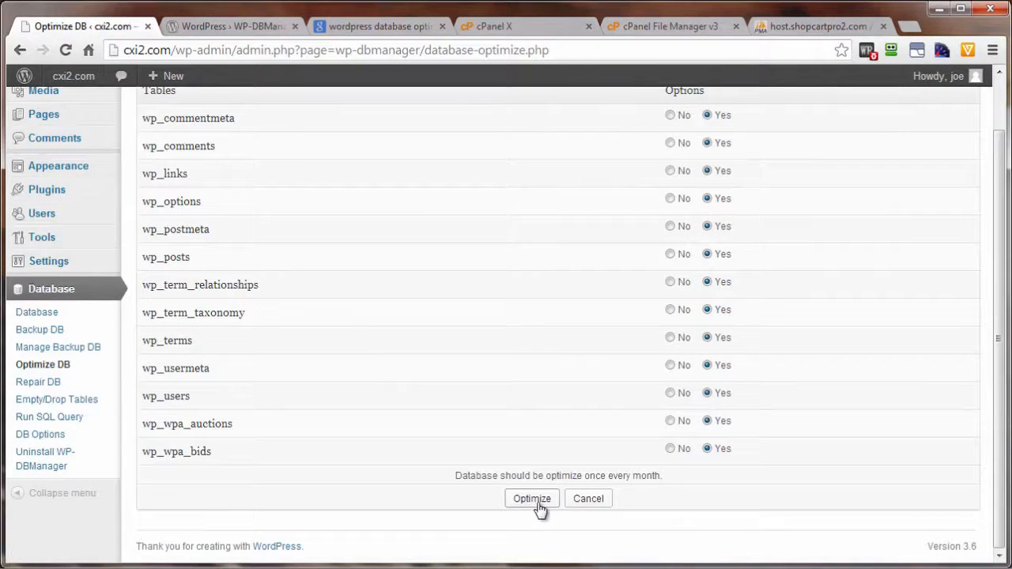
{"action": "left_click", "coordinate": [83, 384]}
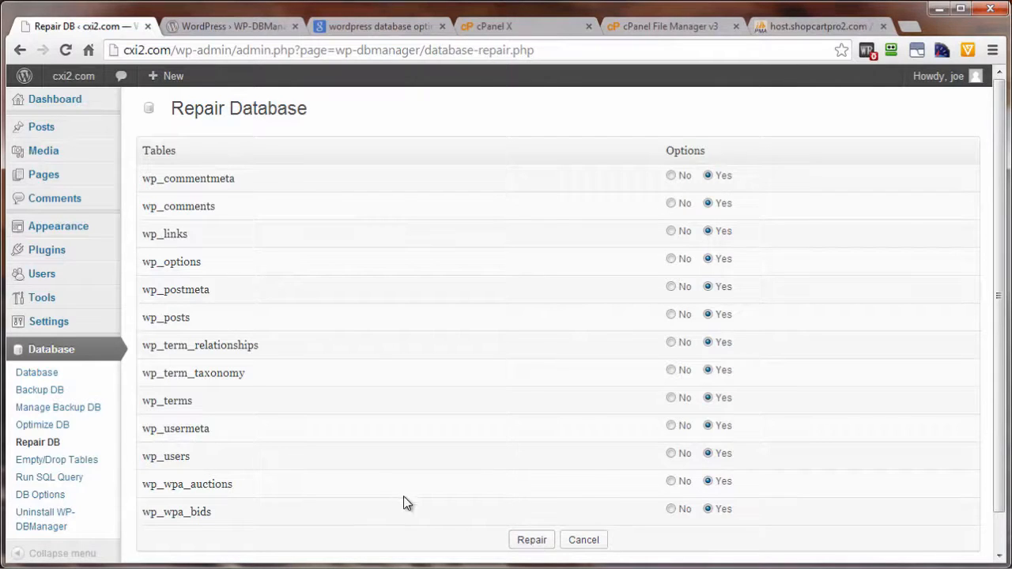
{"action": "scroll", "coordinate": [221, 458], "scroll_direction": "down", "scroll_amount": 1}
{"action": "left_click", "coordinate": [34, 420]}
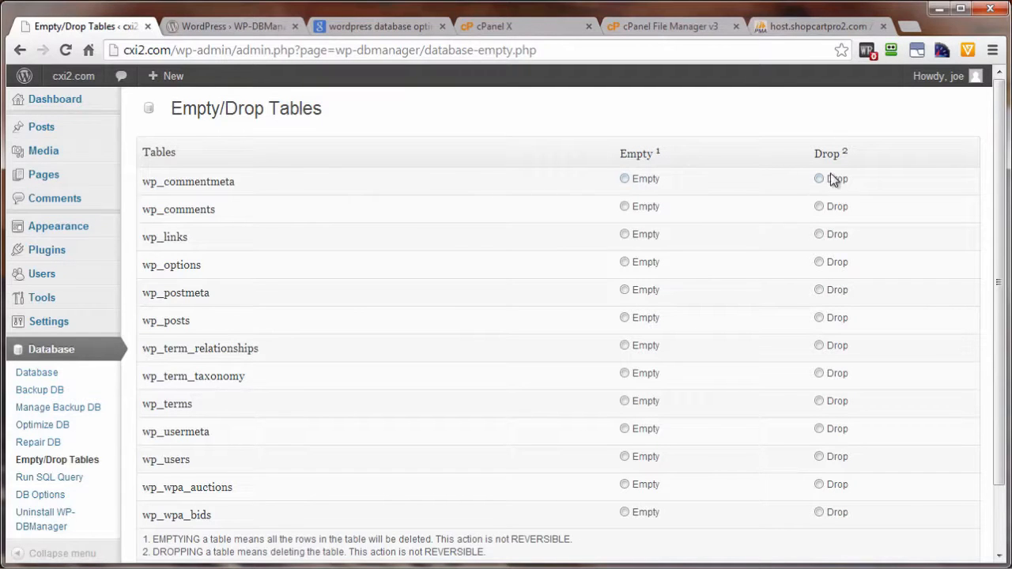
{"action": "scroll", "coordinate": [514, 237], "scroll_direction": "down", "scroll_amount": 1}
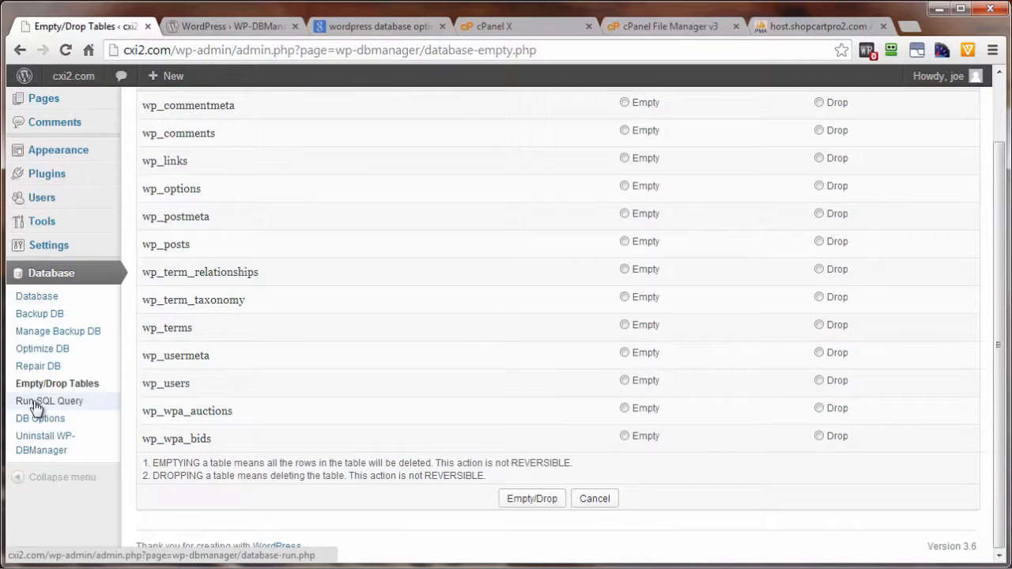
{"action": "left_click", "coordinate": [35, 403]}
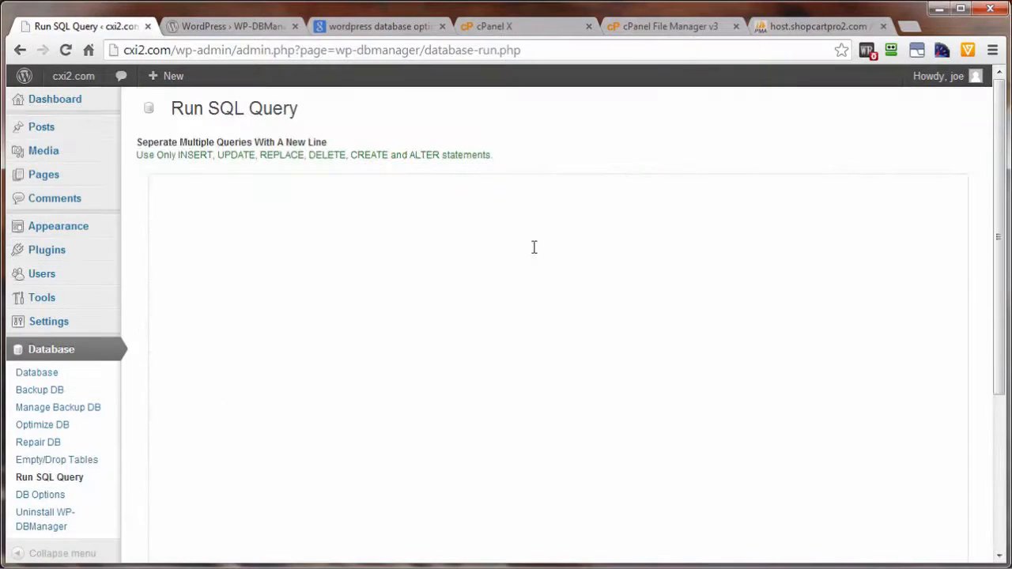
Review the paths and the automatic backup, optimizing and repairing schedules in WP-DBManager's DB Options, and save the settings
{"action": "left_click", "coordinate": [38, 496]}
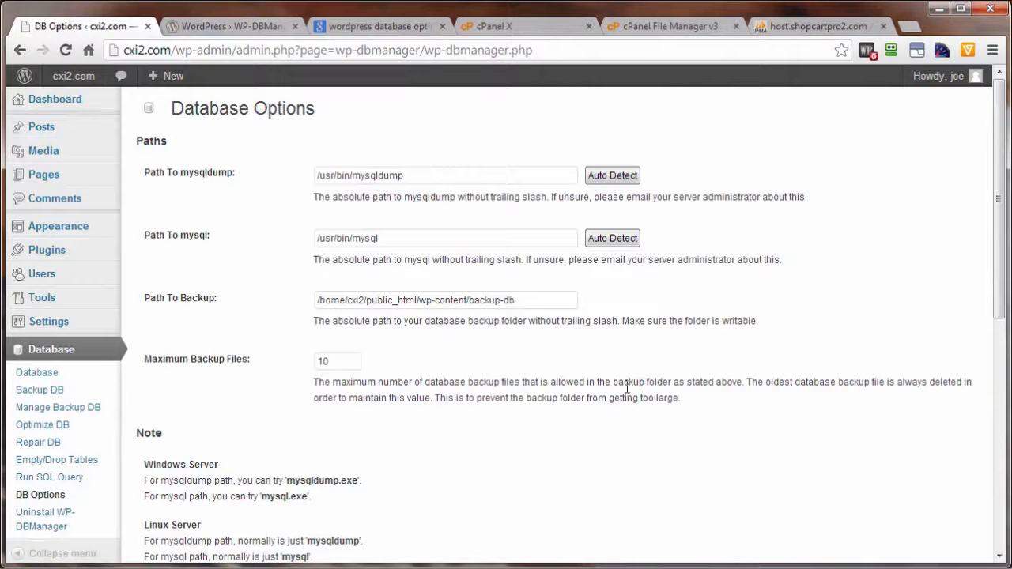
{"action": "scroll", "coordinate": [627, 387], "scroll_direction": "down", "scroll_amount": 4}
{"action": "scroll", "coordinate": [625, 387], "scroll_direction": "down", "scroll_amount": 1}
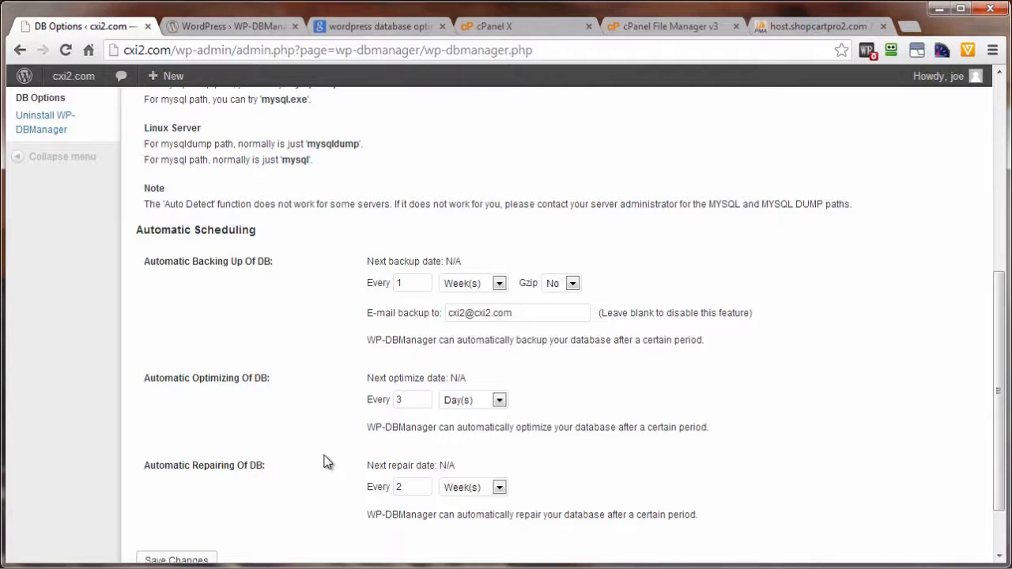
{"action": "scroll", "coordinate": [323, 461], "scroll_direction": "down", "scroll_amount": 1}
{"action": "left_click", "coordinate": [190, 483]}
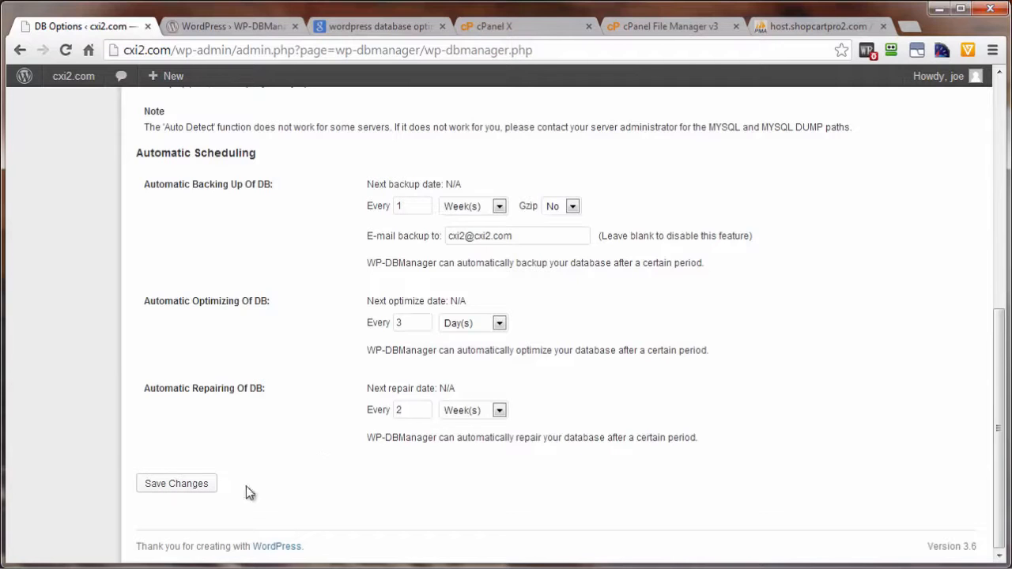